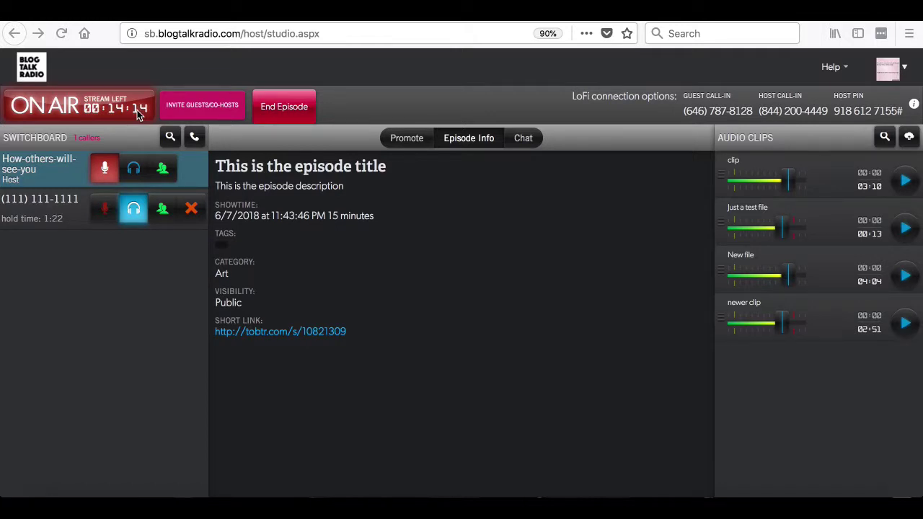
- Look over the guest invitation form and the host's call-in details, closing each
left_click(202, 106)
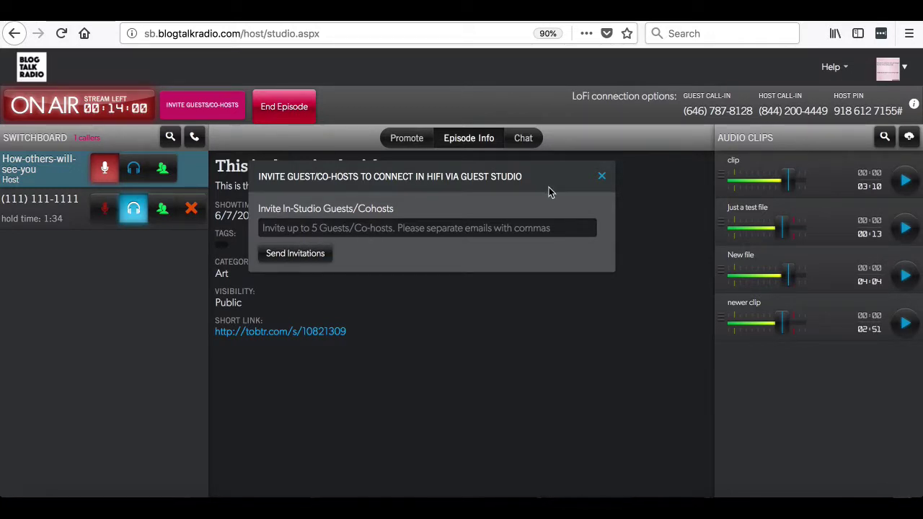
left_click(602, 178)
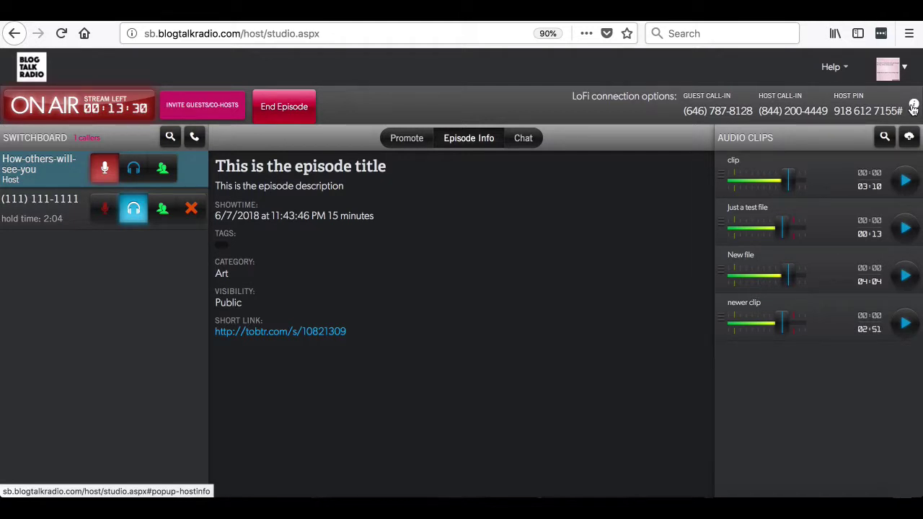
left_click(913, 107)
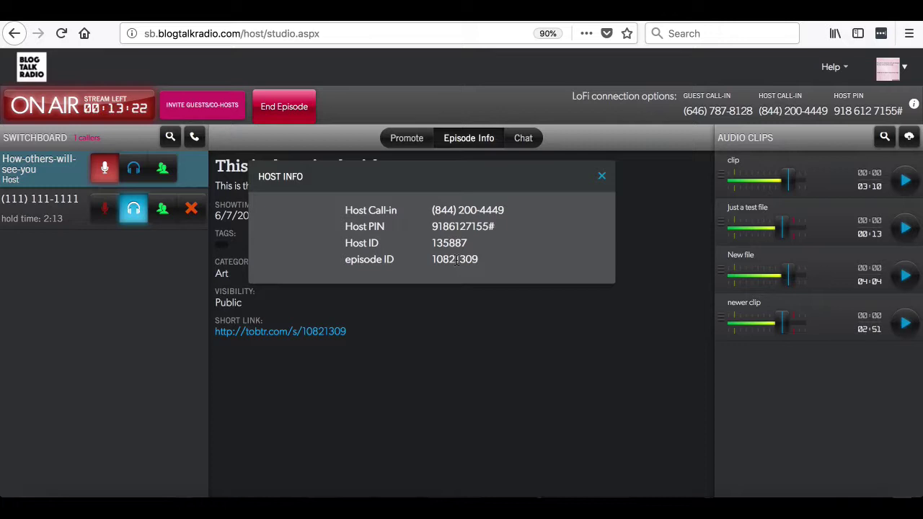
left_click(602, 176)
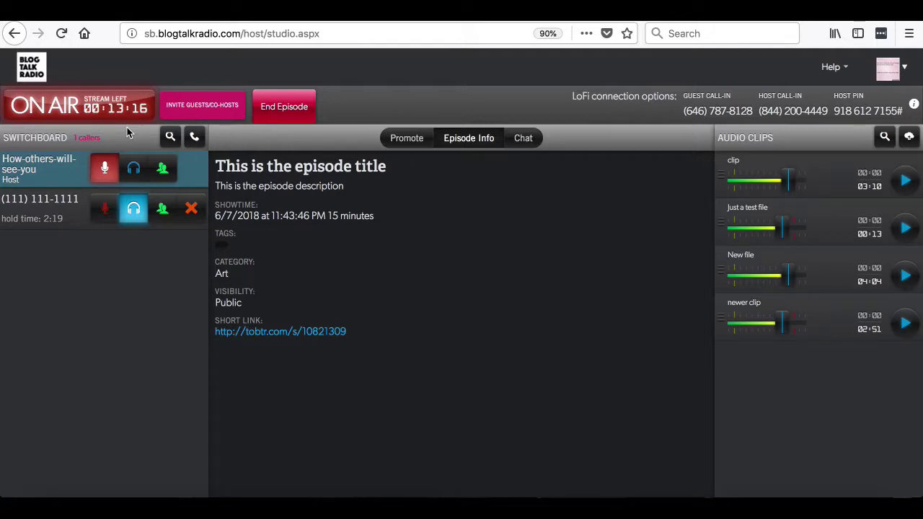
- Enter a guest's phone number in the call form, then close it without dialing
left_click(198, 143)
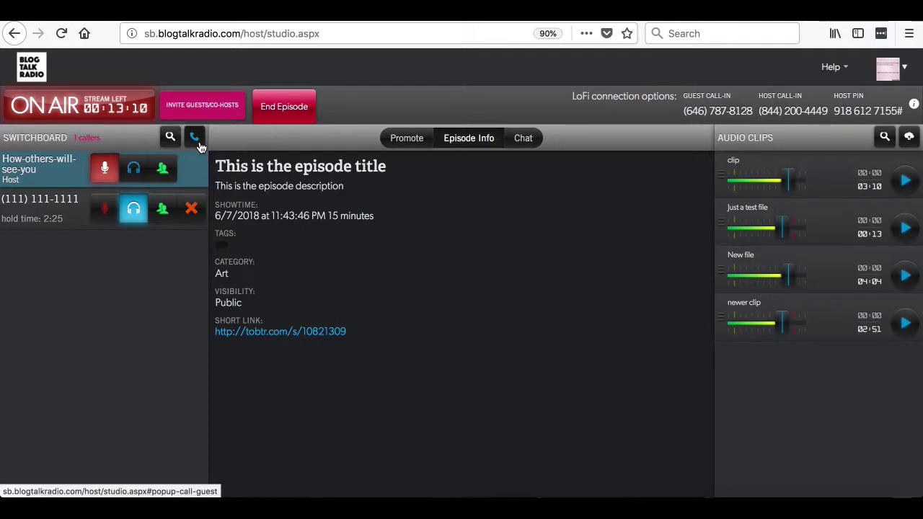
left_click(281, 225)
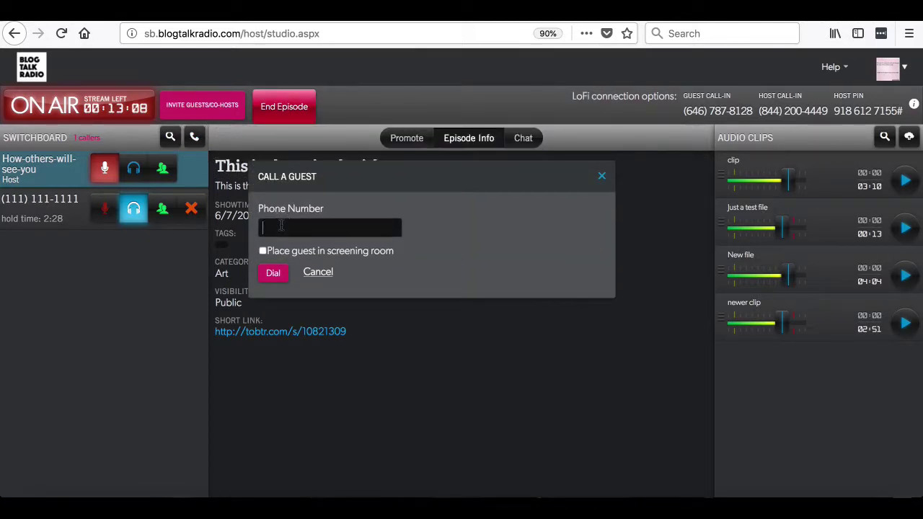
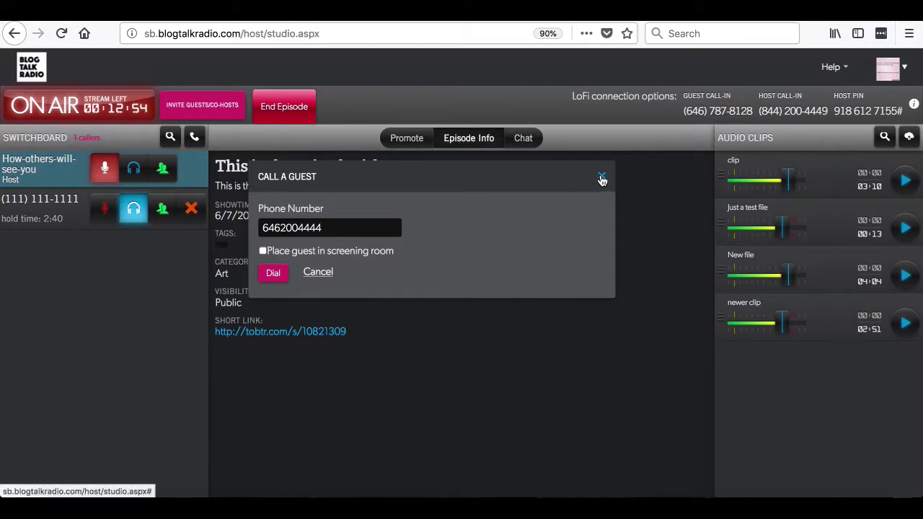
left_click(600, 178)
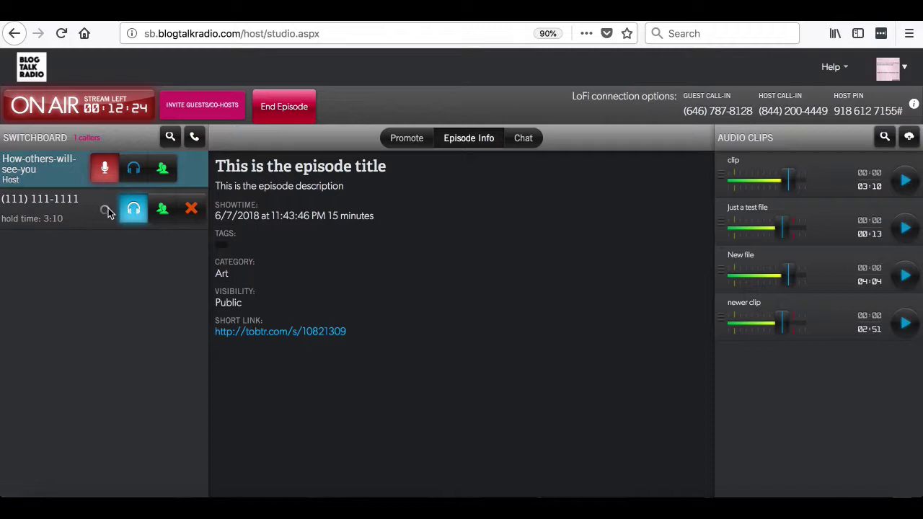
- Put the waiting caller on air, return them to hold, then screen them privately with the host
left_click(106, 210)
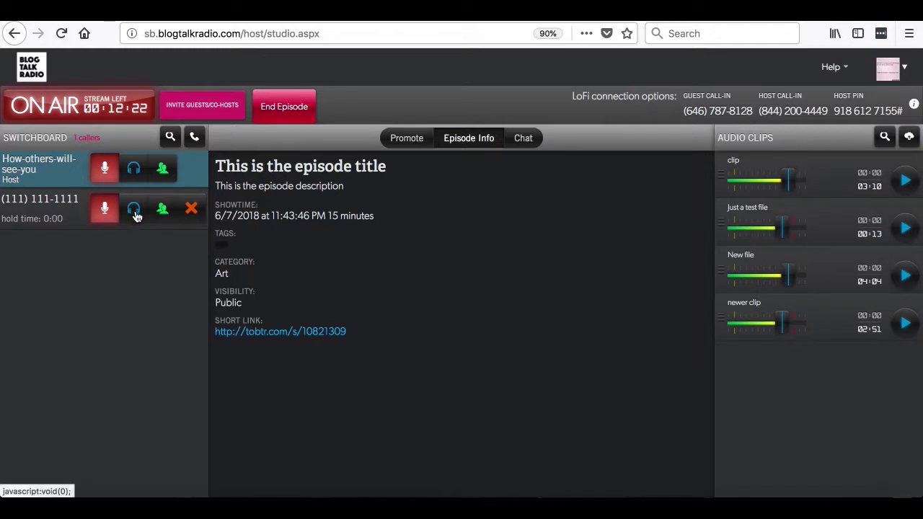
left_click(134, 213)
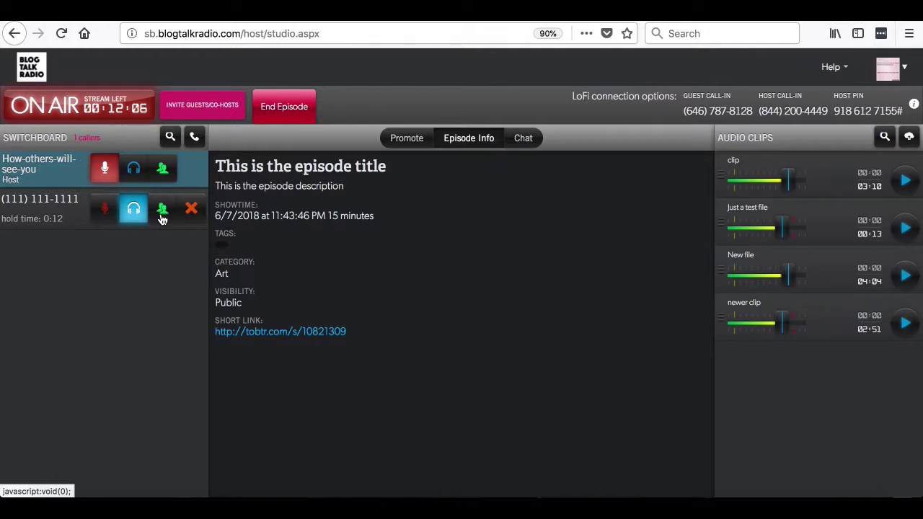
left_click(164, 170)
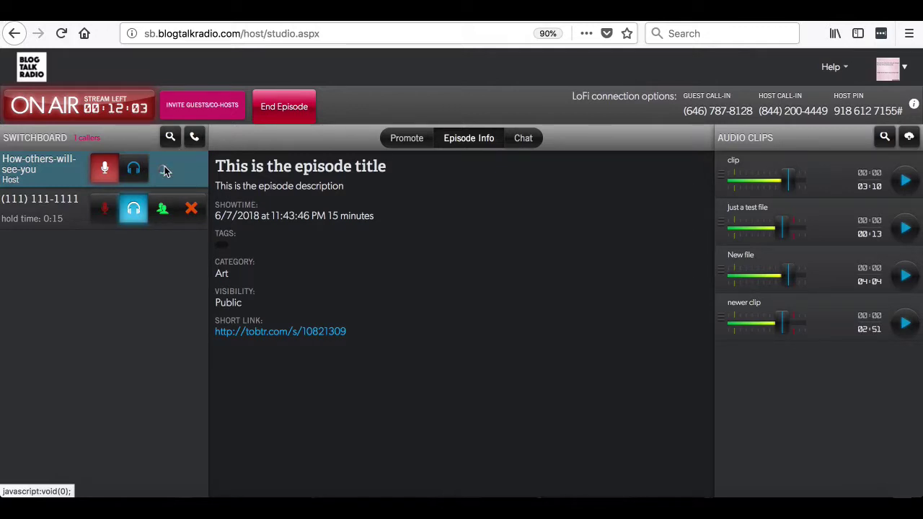
left_click(166, 210)
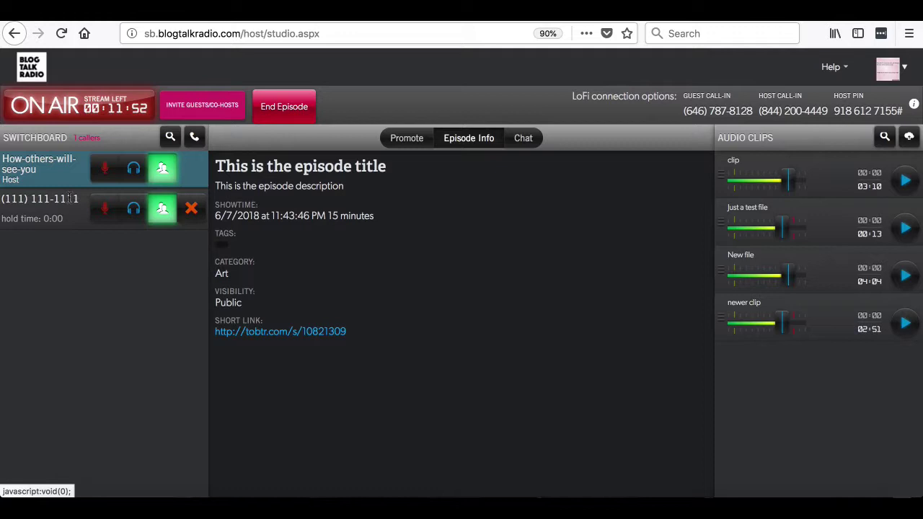
- Label the caller with the name 'nam' and save it
left_click(38, 209)
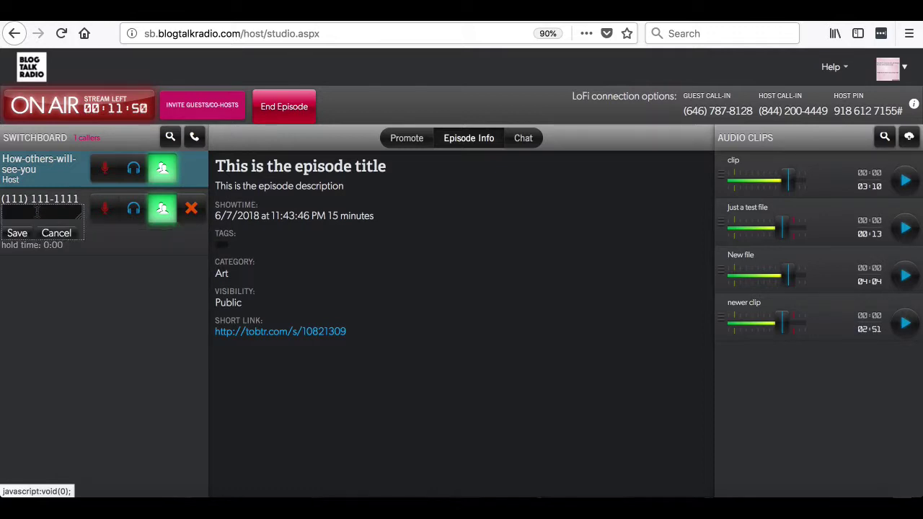
type("name")
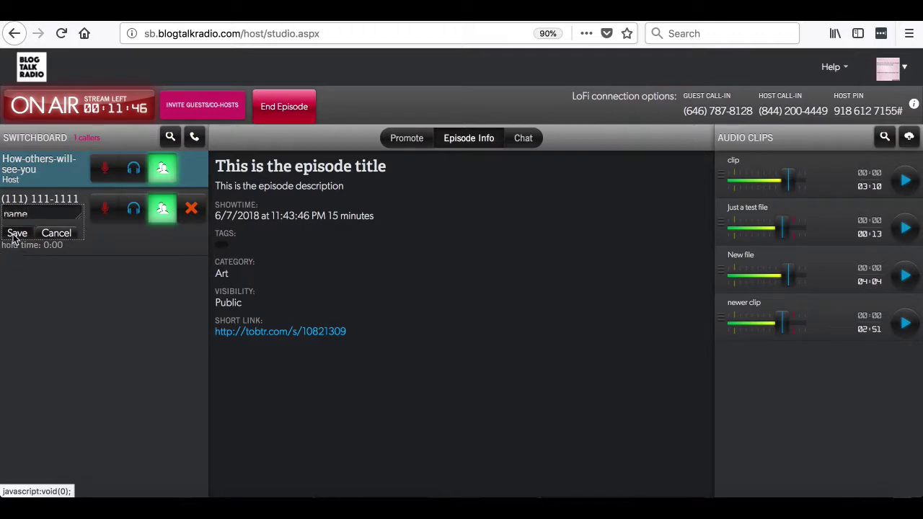
left_click(16, 233)
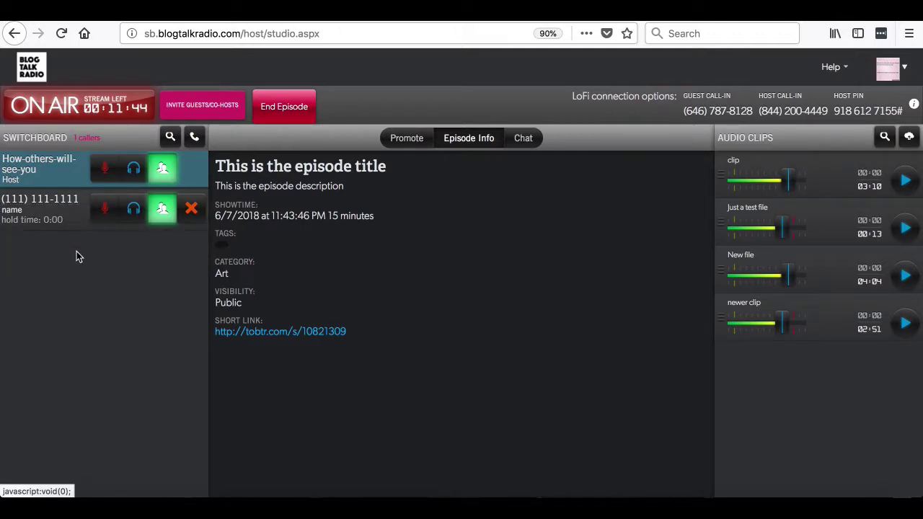
- Return the caller to hold, put the host back on air, and hang up on the caller
left_click(134, 209)
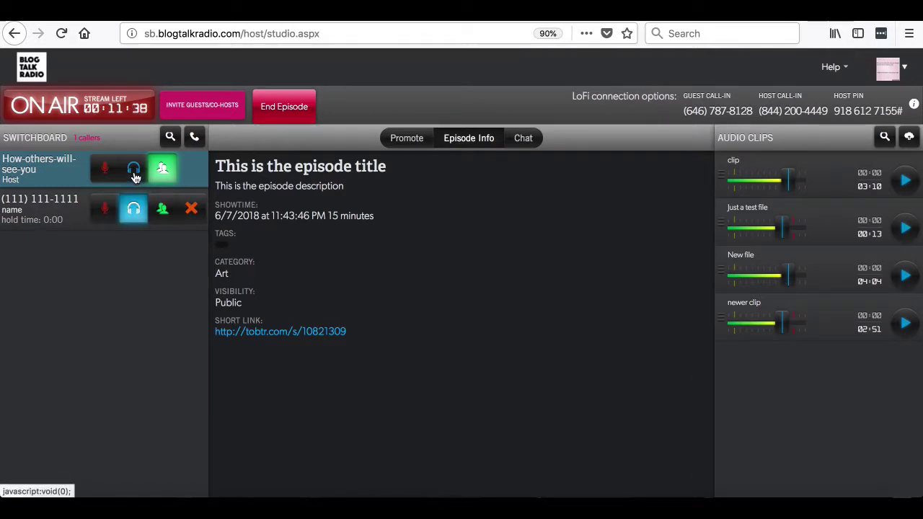
left_click(134, 170)
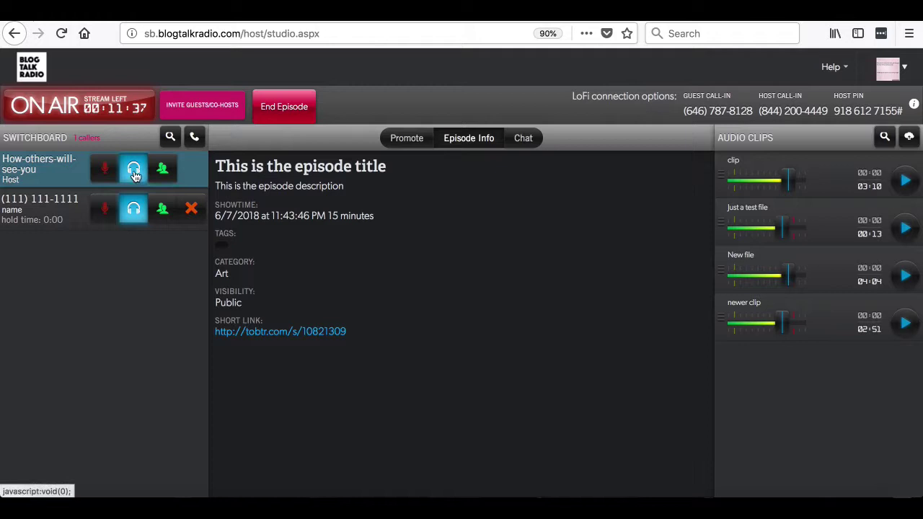
left_click(109, 170)
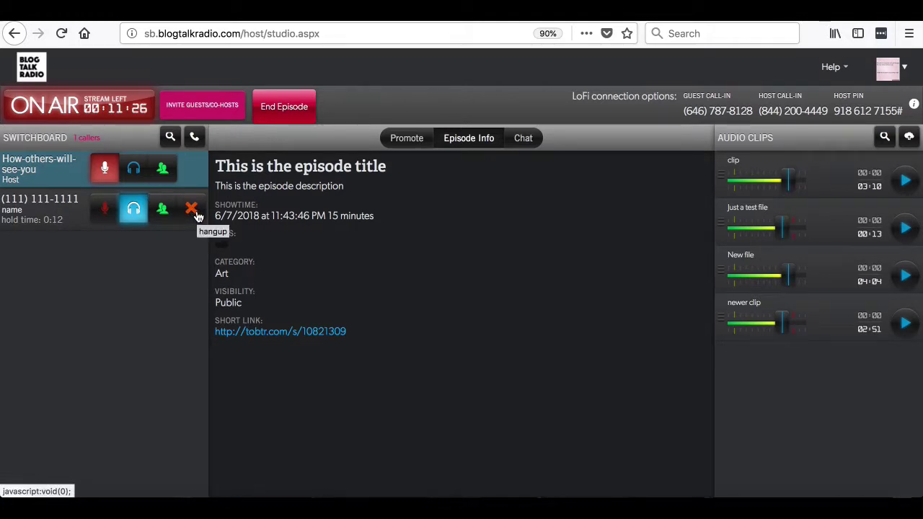
left_click(192, 209)
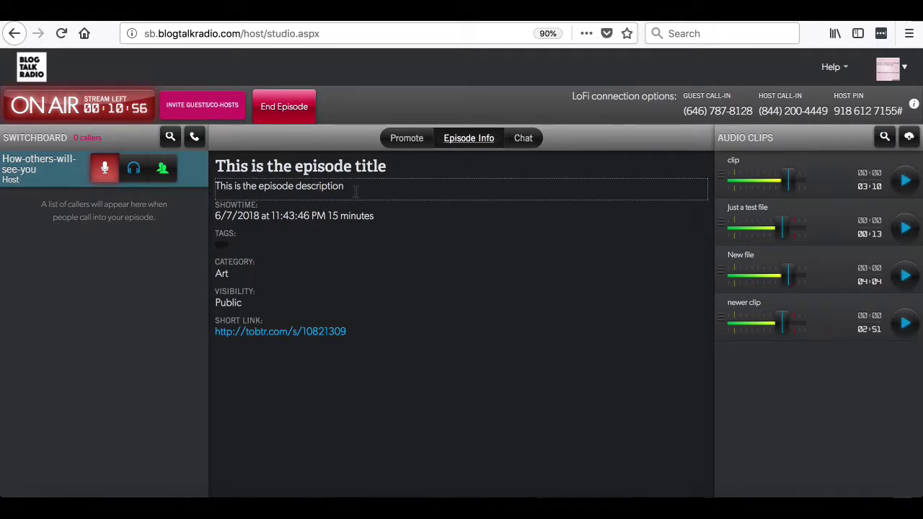
- Append '!' to the episode title and save it
left_click(408, 170)
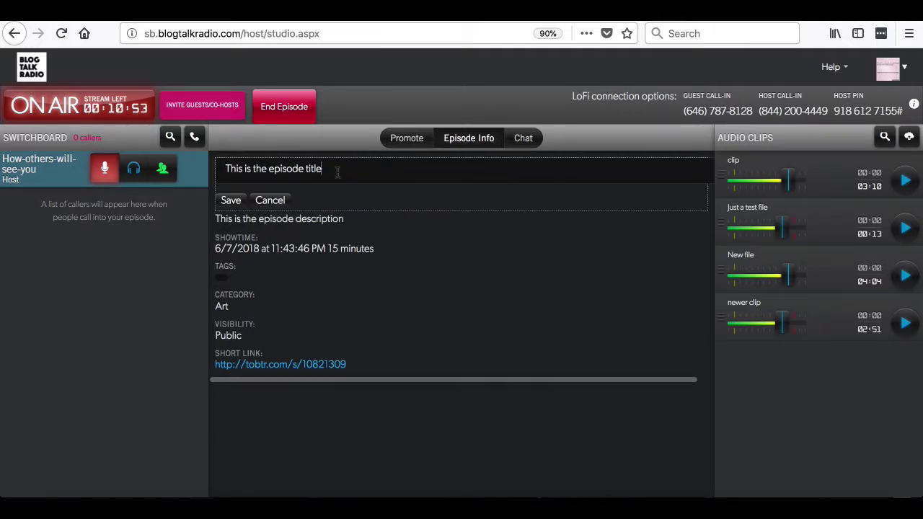
type("!")
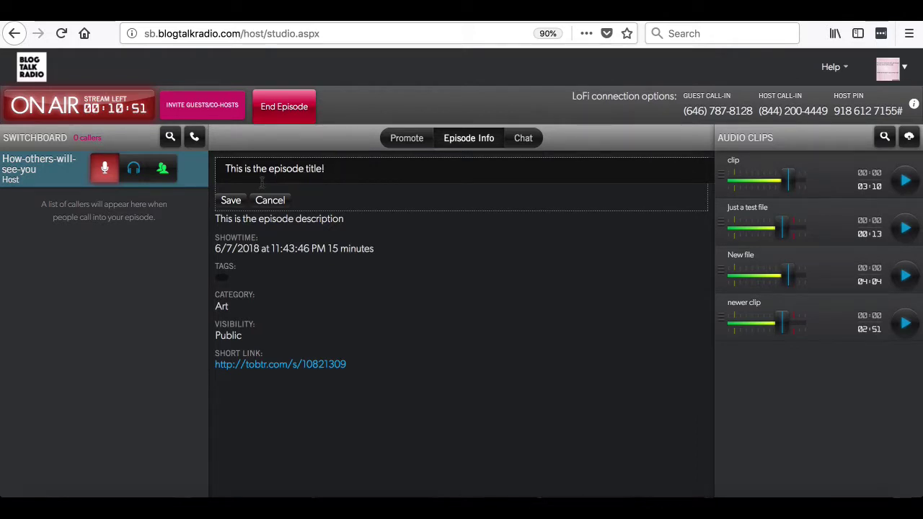
left_click(230, 200)
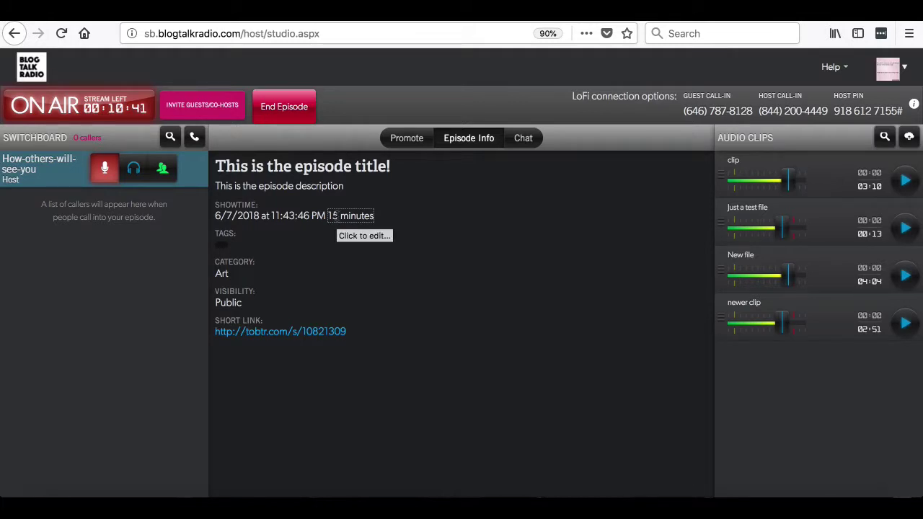
- Change the episode duration from 15 to 30 minutes and confirm
left_click(336, 215)
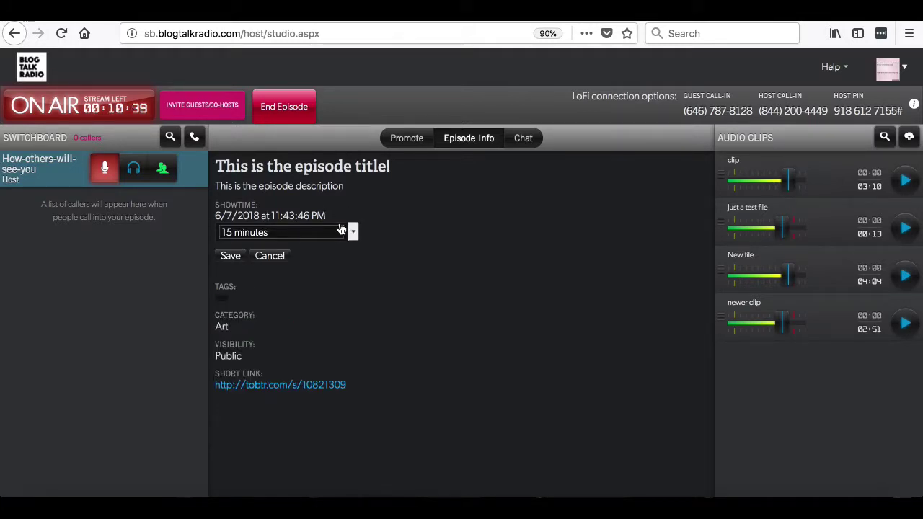
left_click(356, 234)
left_click(283, 242)
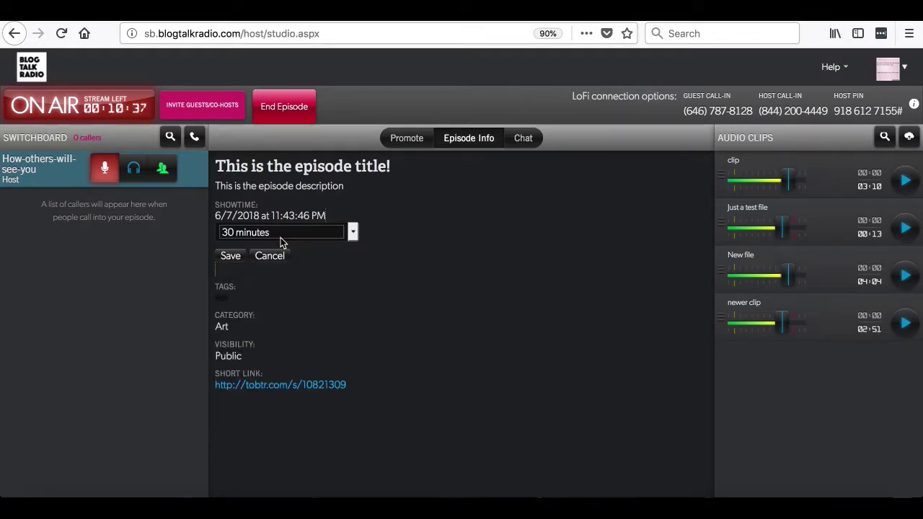
left_click(228, 256)
left_click(454, 149)
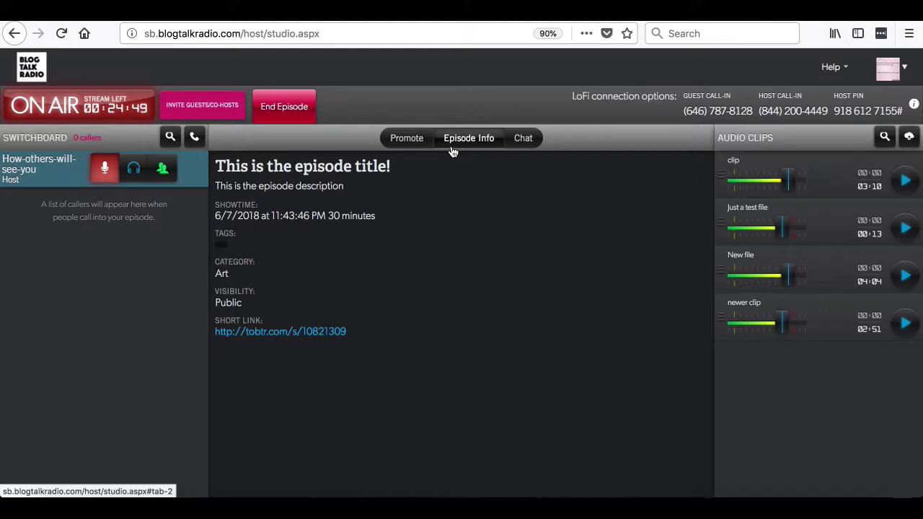
- View the Promote share form, then switch to the Chat options
left_click(410, 142)
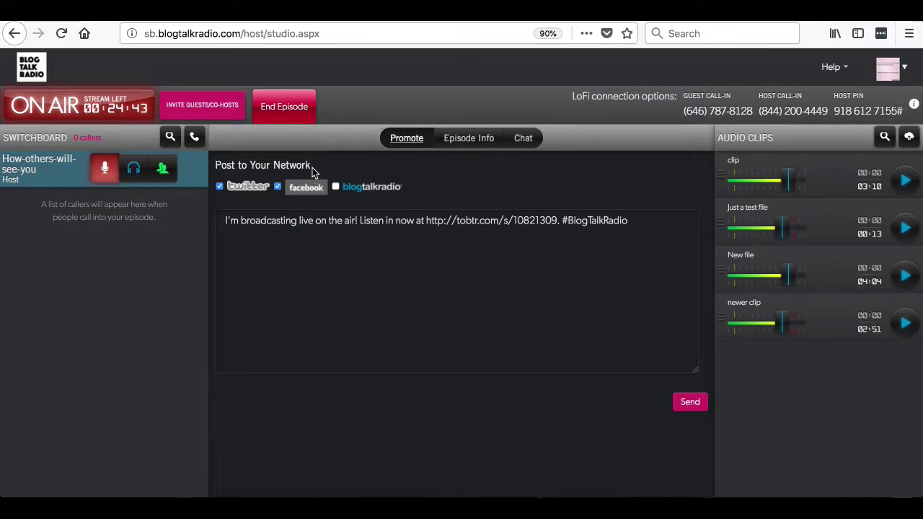
left_click(525, 140)
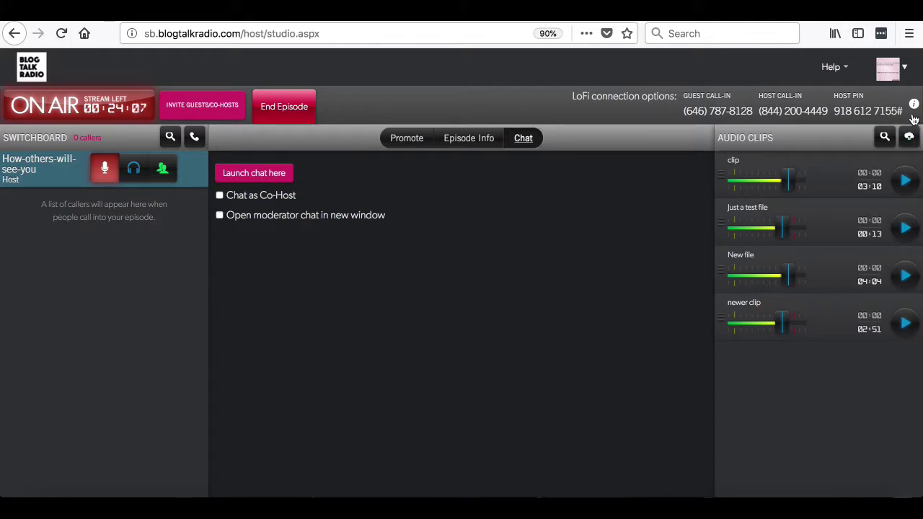
- Upload ashes.mp3 as an audio clip with the description 'new test file'
left_click(910, 139)
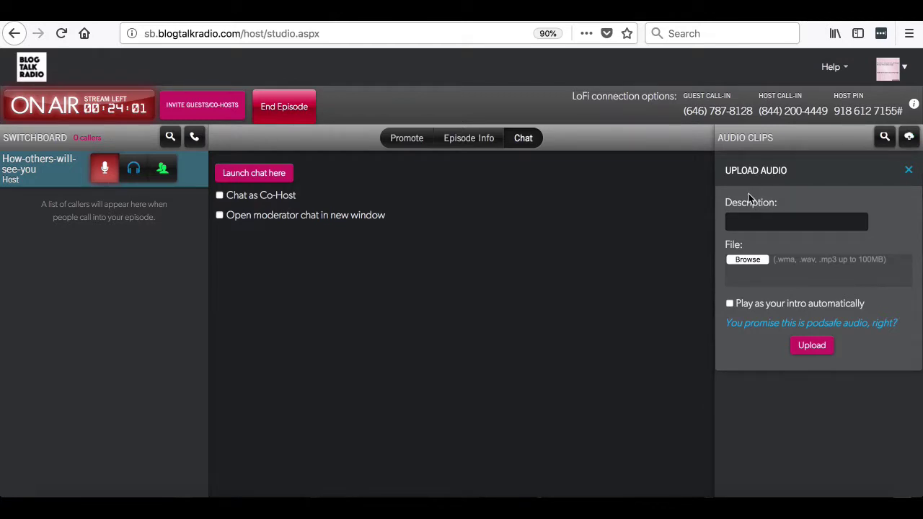
left_click(749, 224)
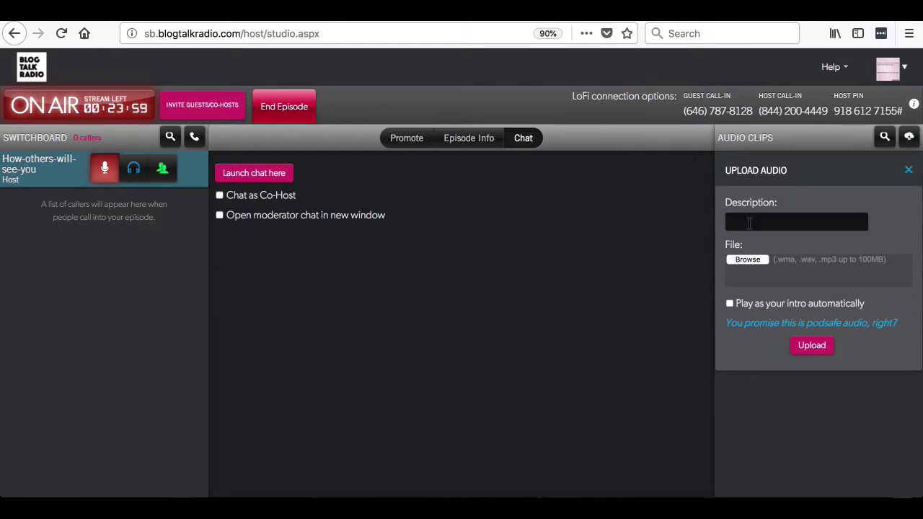
type("new test file")
left_click(747, 260)
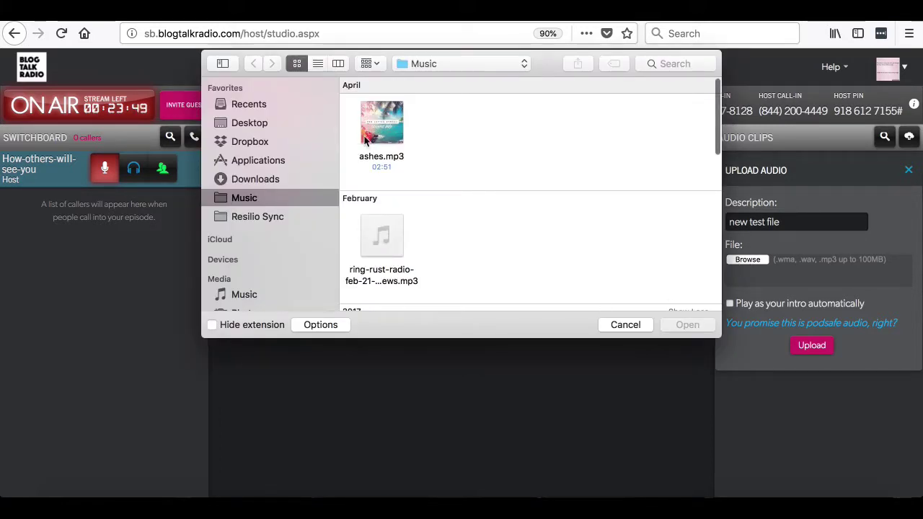
double_click(366, 126)
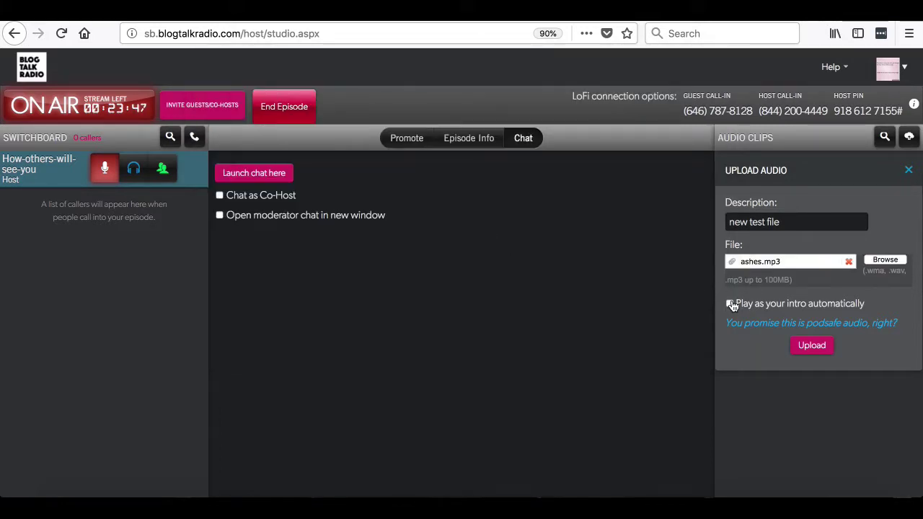
left_click(810, 352)
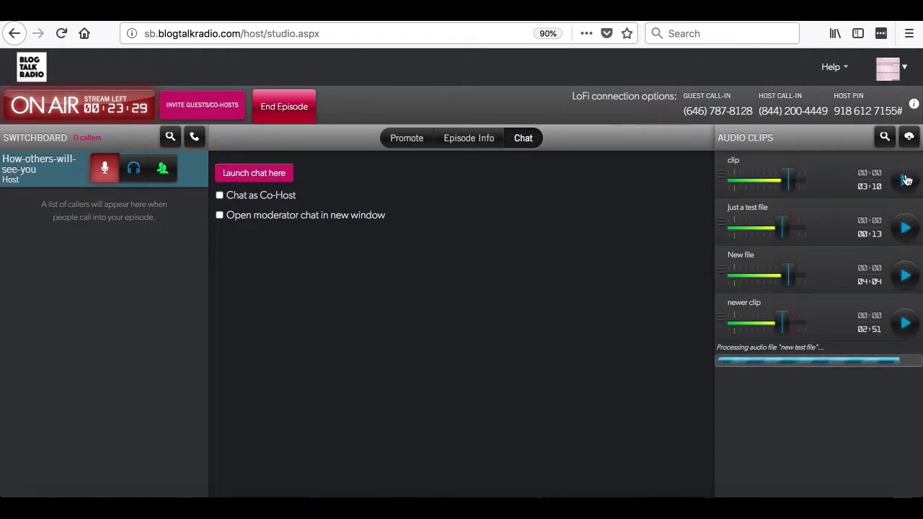
- Play and pause 'Just a test file', then lower the 'New file' clip's volume
left_click(905, 229)
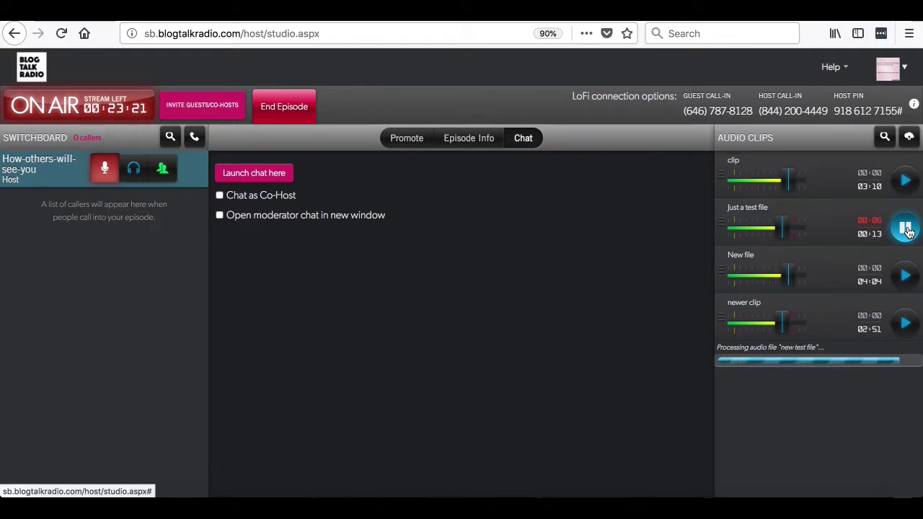
left_click(905, 229)
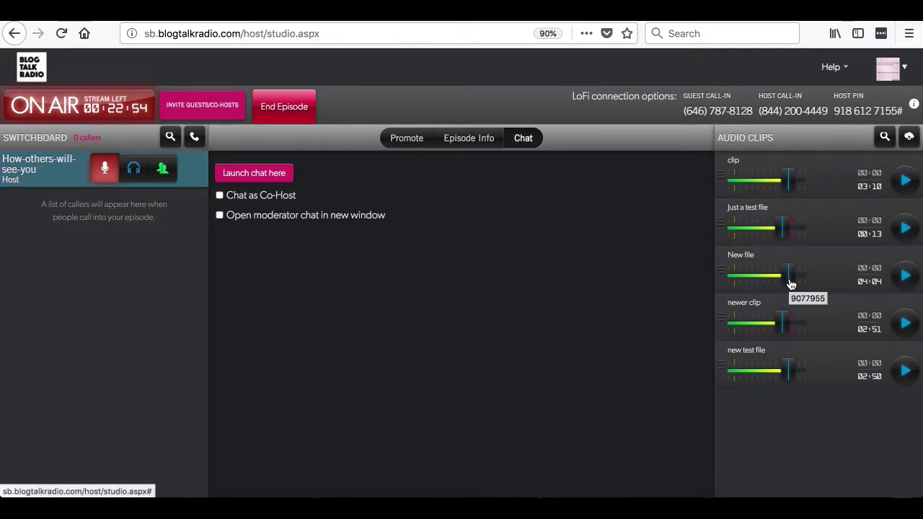
left_click_drag(791, 284, 770, 280)
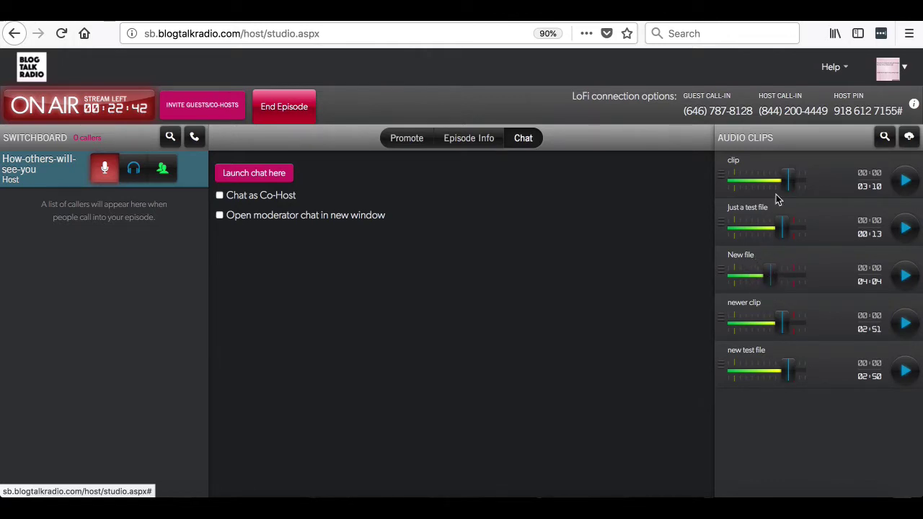
- Search the audio clips for the keyword 'clip'
left_click(885, 140)
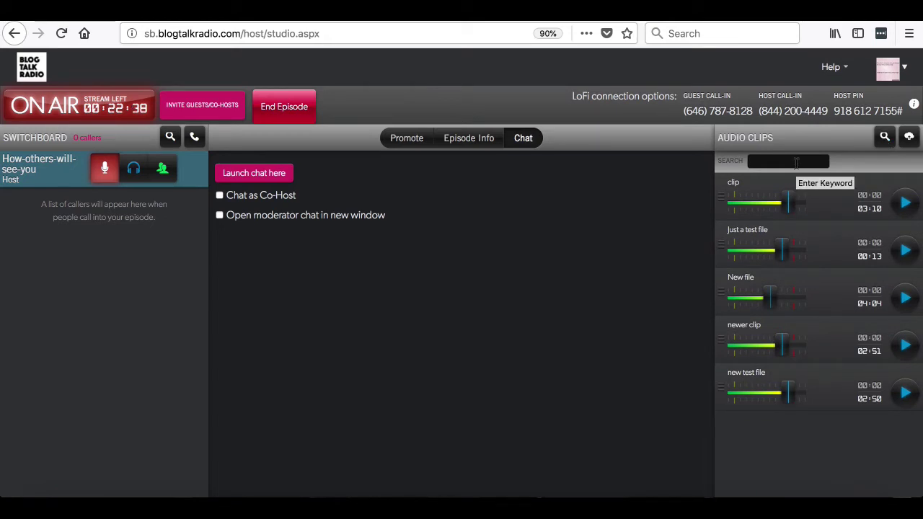
type("c")
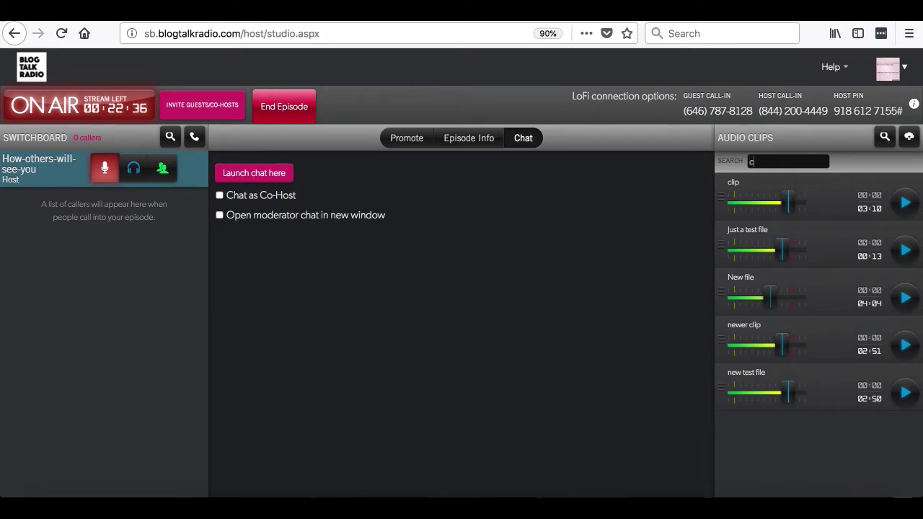
type("lip")
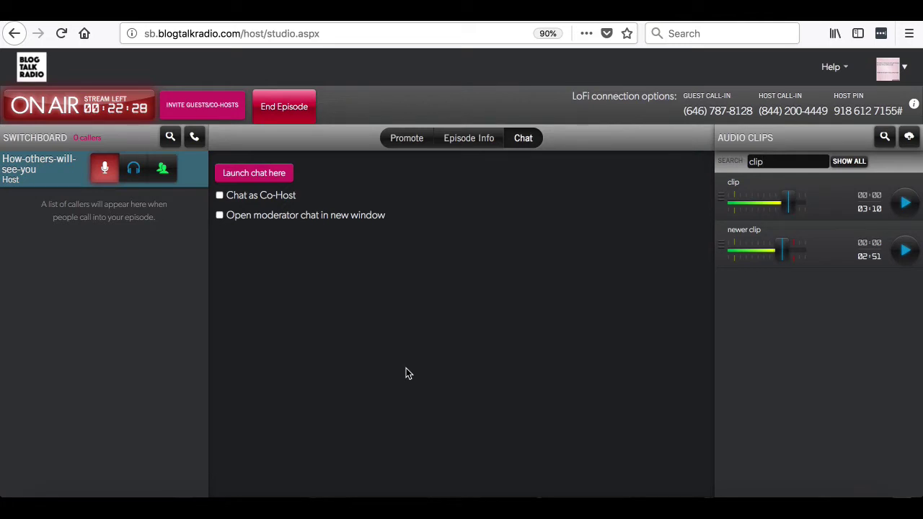
- End the live episode and confirm in the dialog
left_click(296, 112)
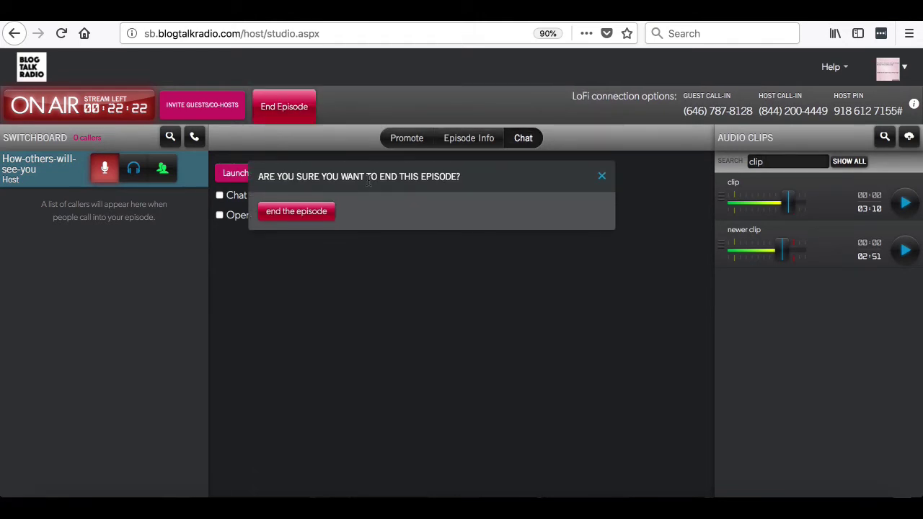
left_click(296, 211)
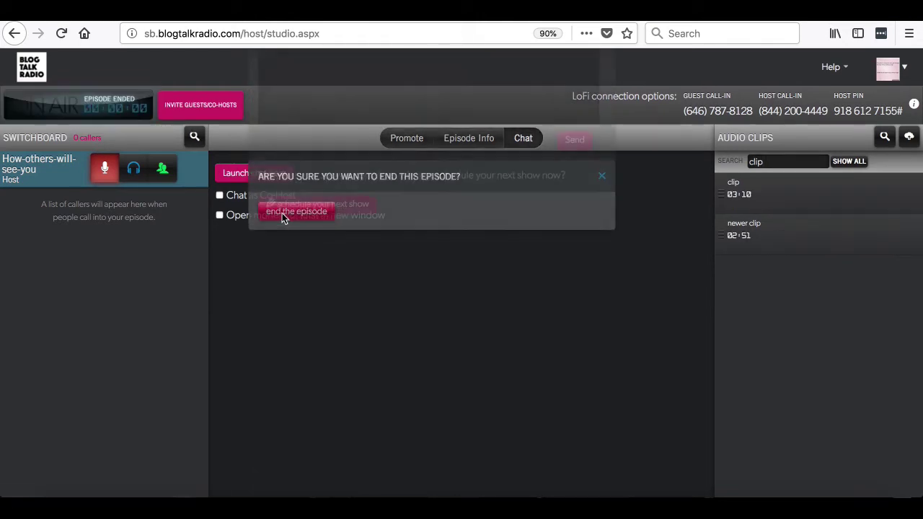